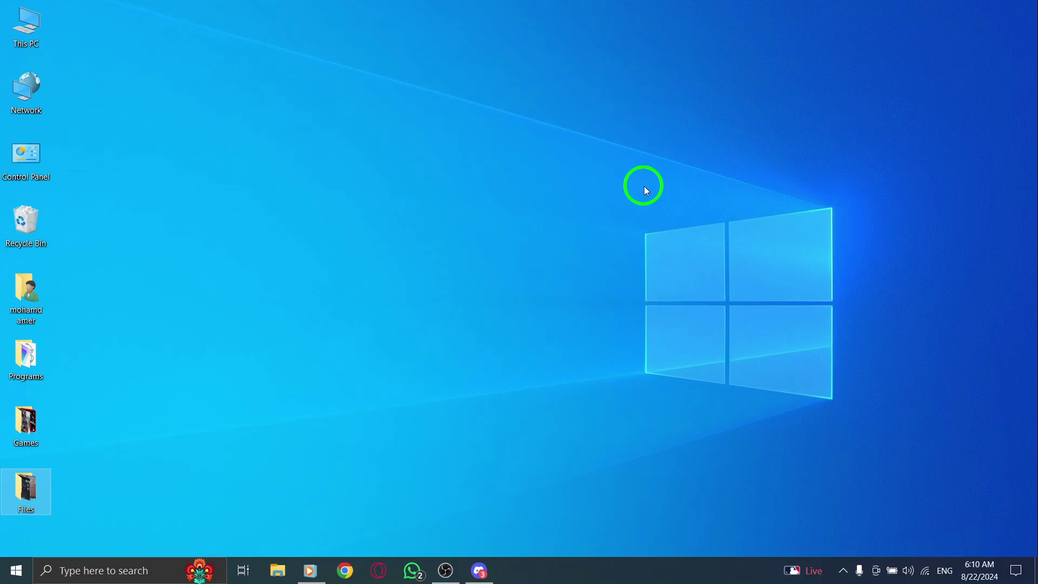
pyautogui.click(479, 571)
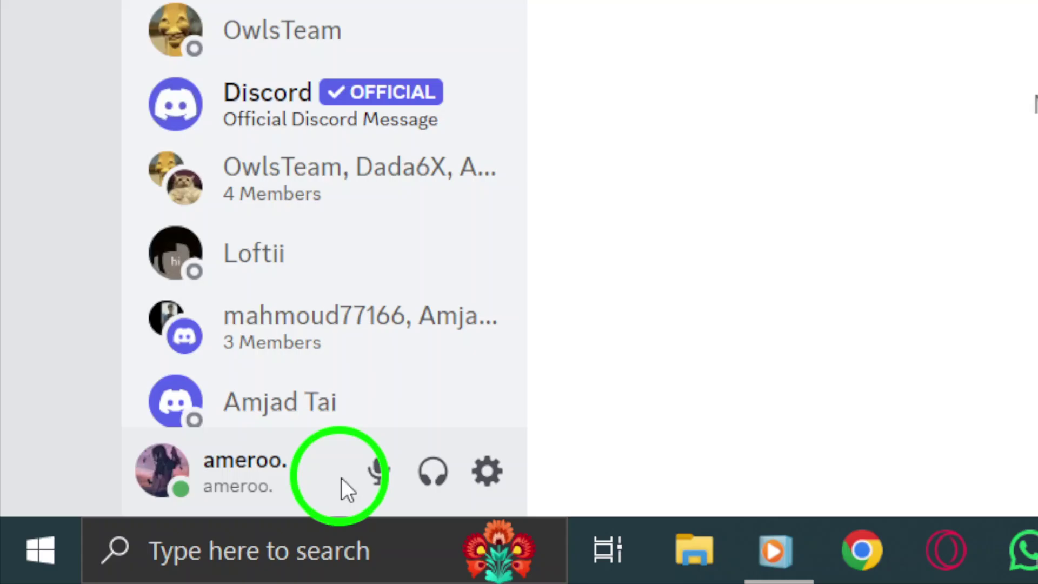
# Step: Open User Settings from the gear icon beside the username to reach My Account
pyautogui.click(489, 472)
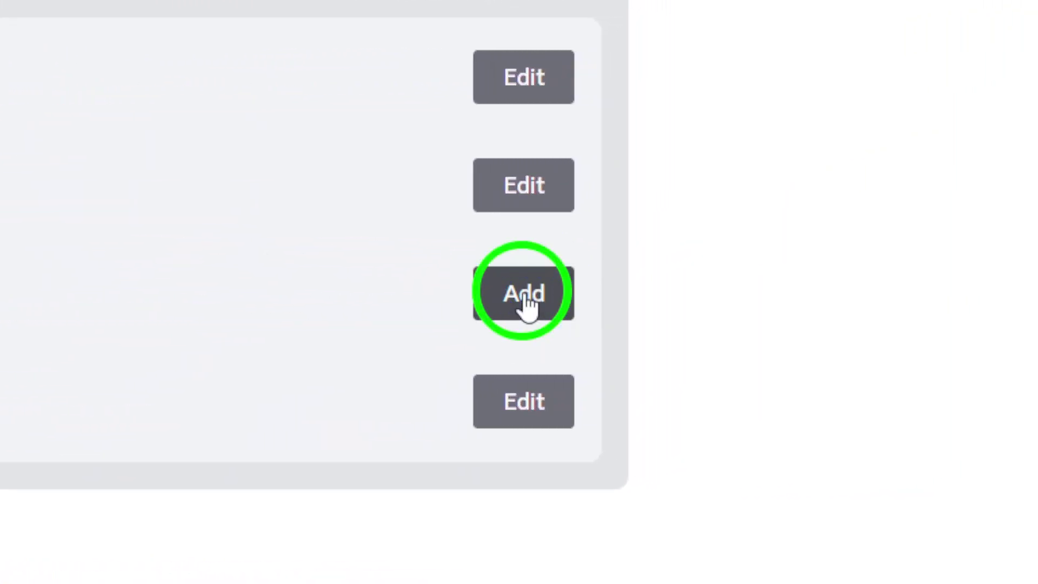
# Step: Enter a new email address in the Add email form, then the current password
pyautogui.click(525, 302)
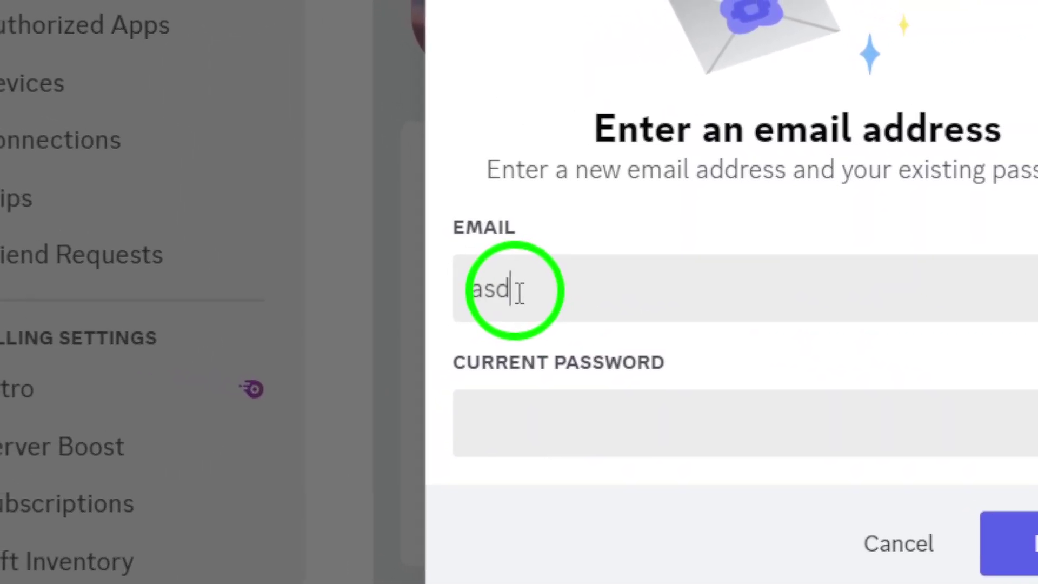
pyautogui.click(502, 413)
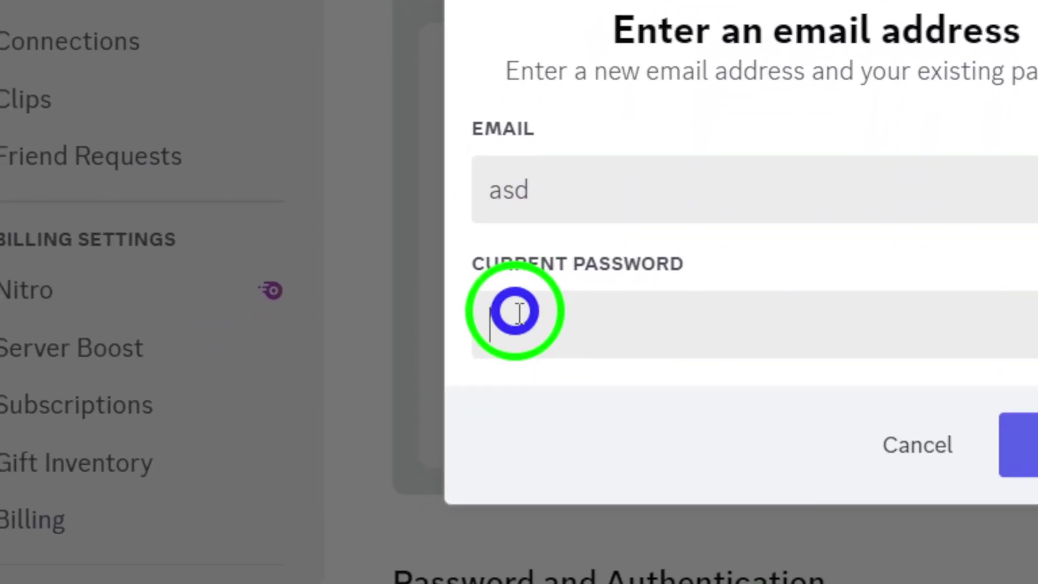
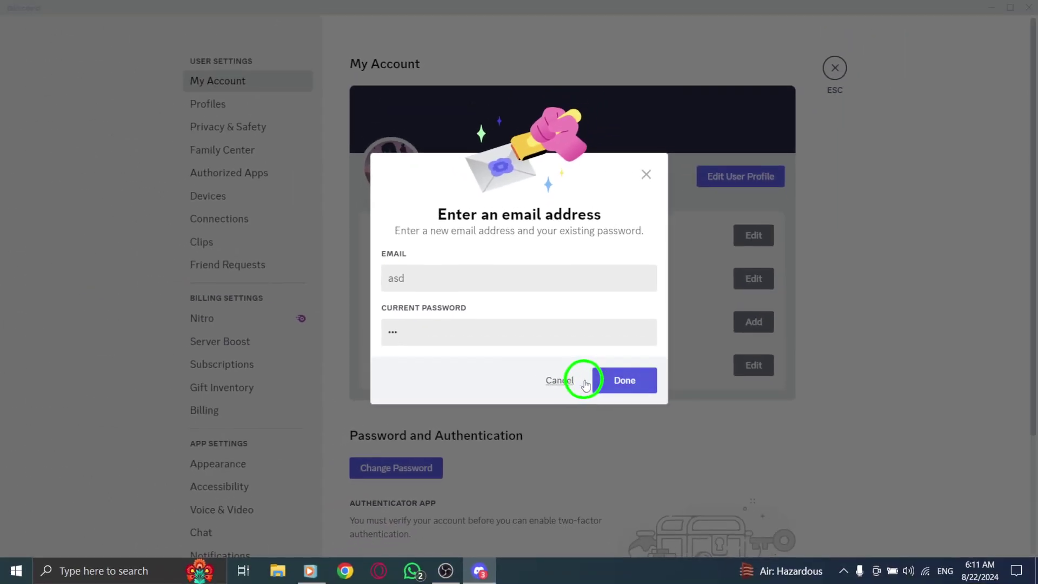
# Step: Confirm the new email with Done in the Enter an email address dialog
pyautogui.click(516, 303)
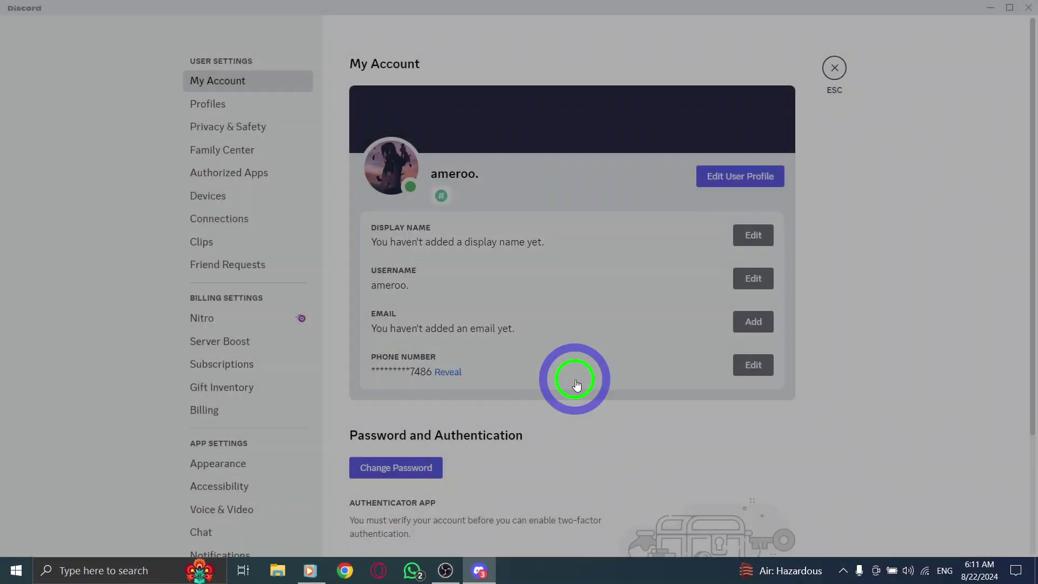